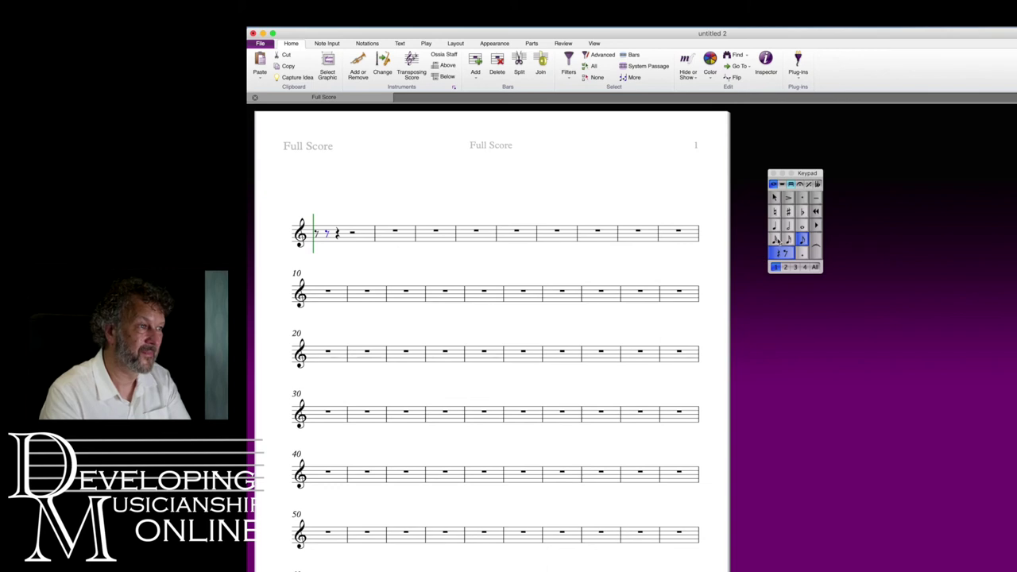
# Split the second eighth rest in bar 1 into sixteenths, and clear the bar back to a whole-bar rest.
pyautogui.click(790, 240)
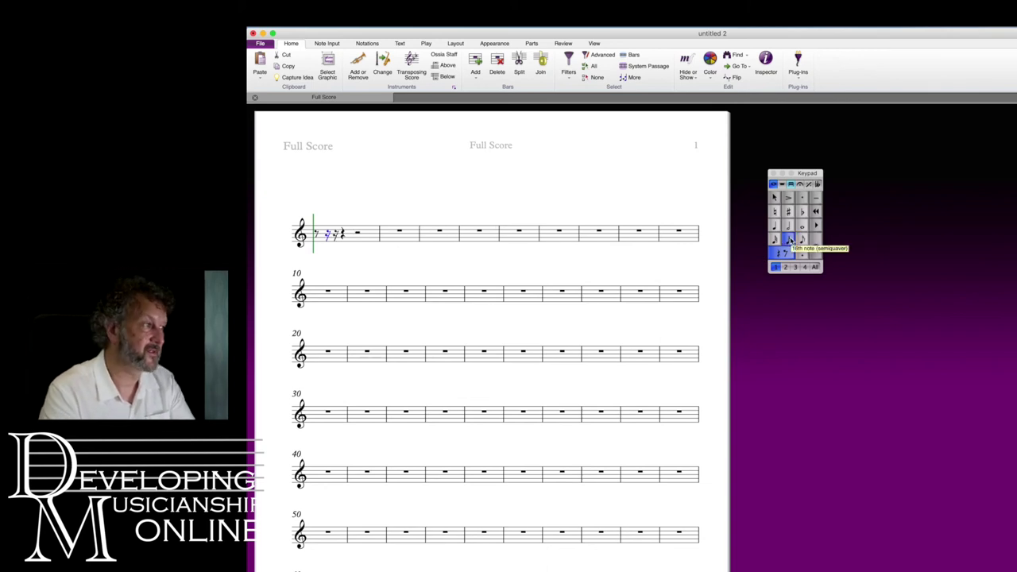
pyautogui.click(353, 239)
pyautogui.press('Delete')
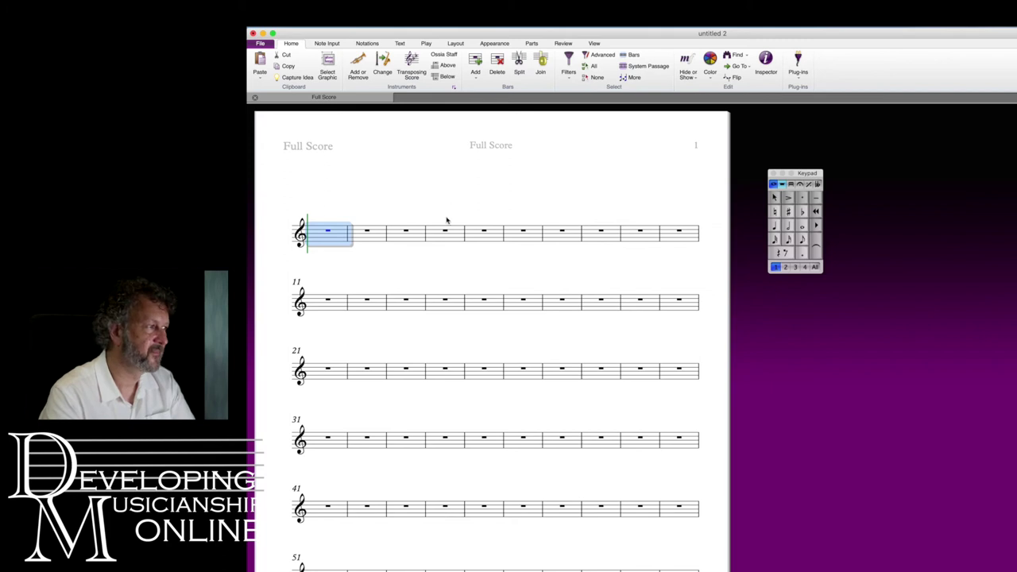
# Enter two eighth-note Es at the start of bar 1 and lower both notes by an octave.
pyautogui.click(332, 251)
pyautogui.click(334, 240)
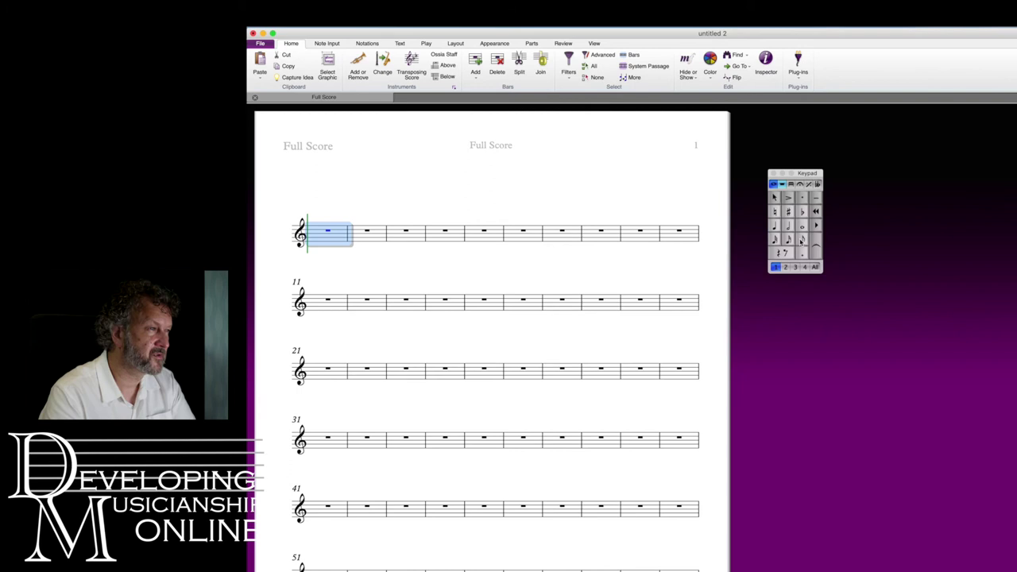
pyautogui.click(800, 241)
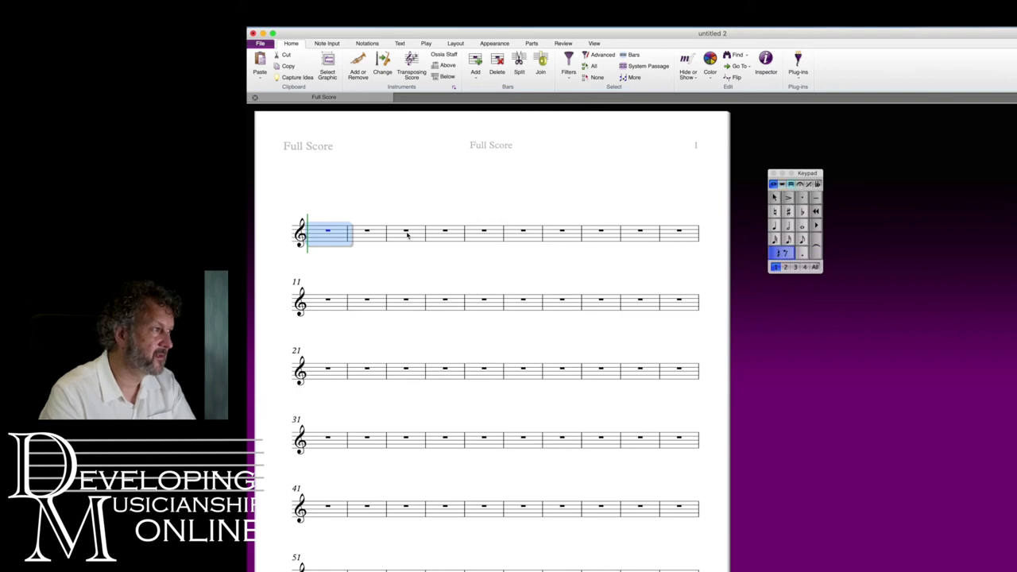
pyautogui.click(317, 233)
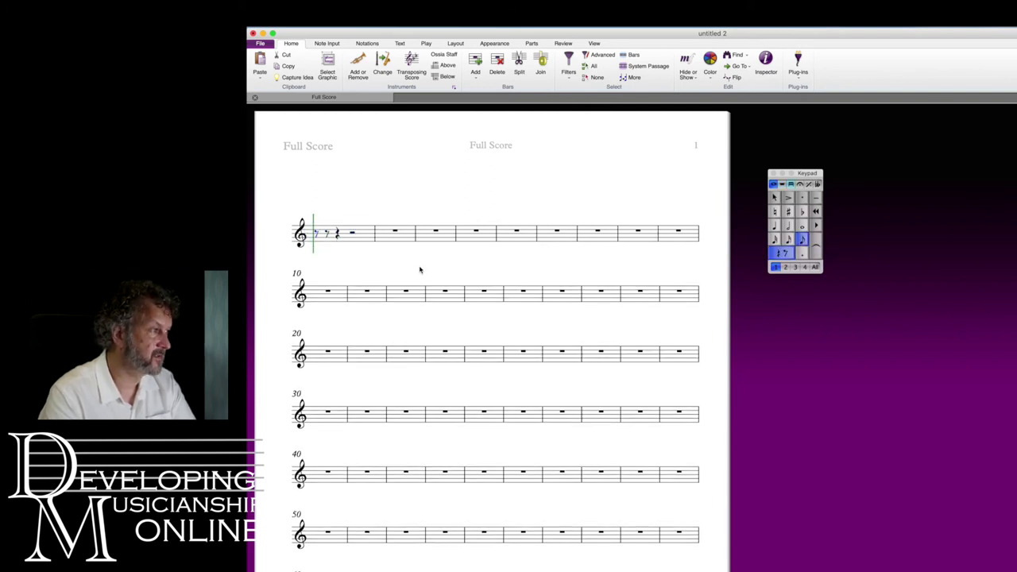
pyautogui.press('e')
pyautogui.press('e')
pyautogui.press('Escape')
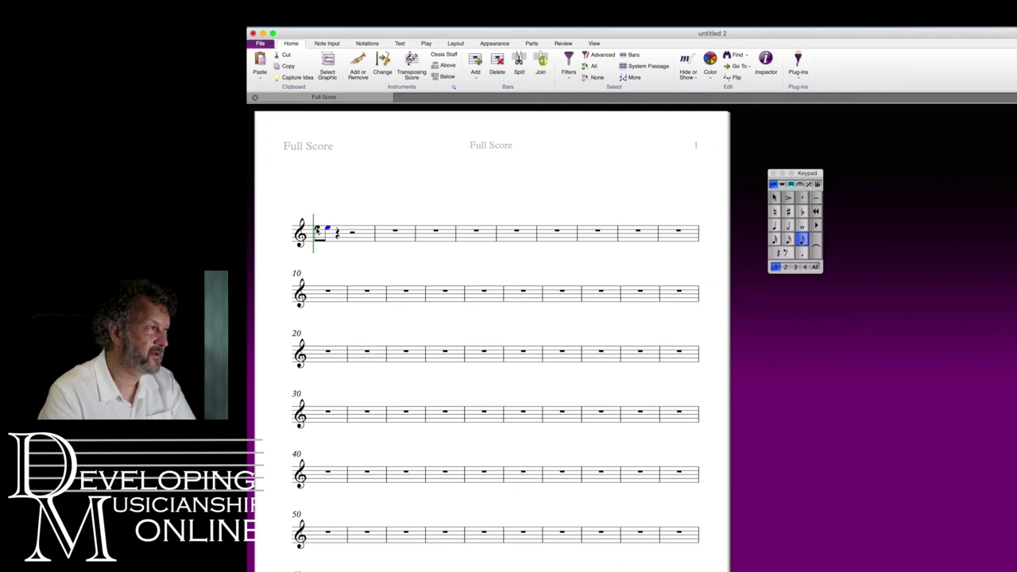
pyautogui.hotkey('shift', 'Left')
pyautogui.press('super+Down')
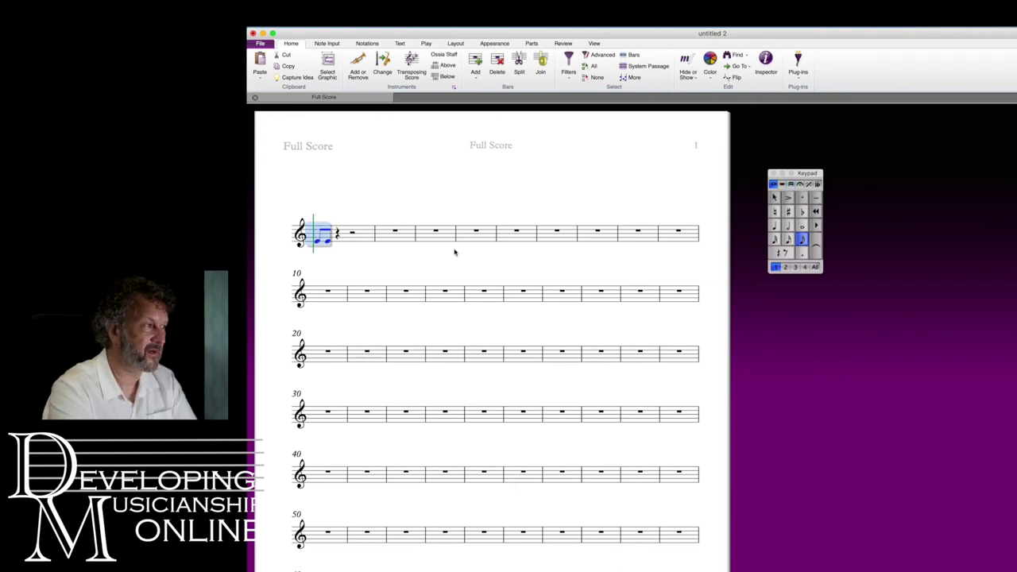
# Add the lyric "Twin-kle" under the first two eighth notes of bar 1.
pyautogui.click(338, 235)
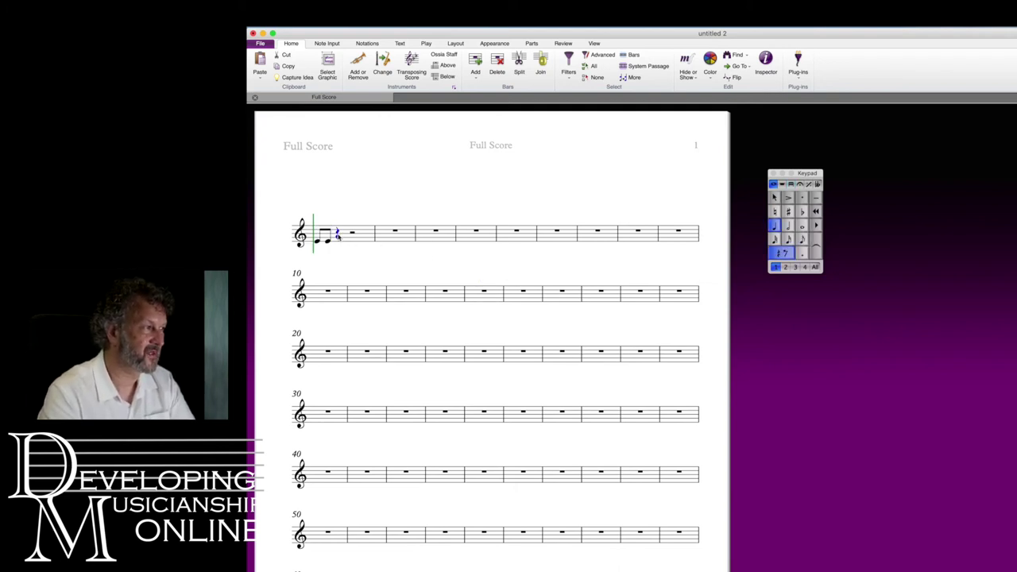
pyautogui.press('Left')
pyautogui.press('Left')
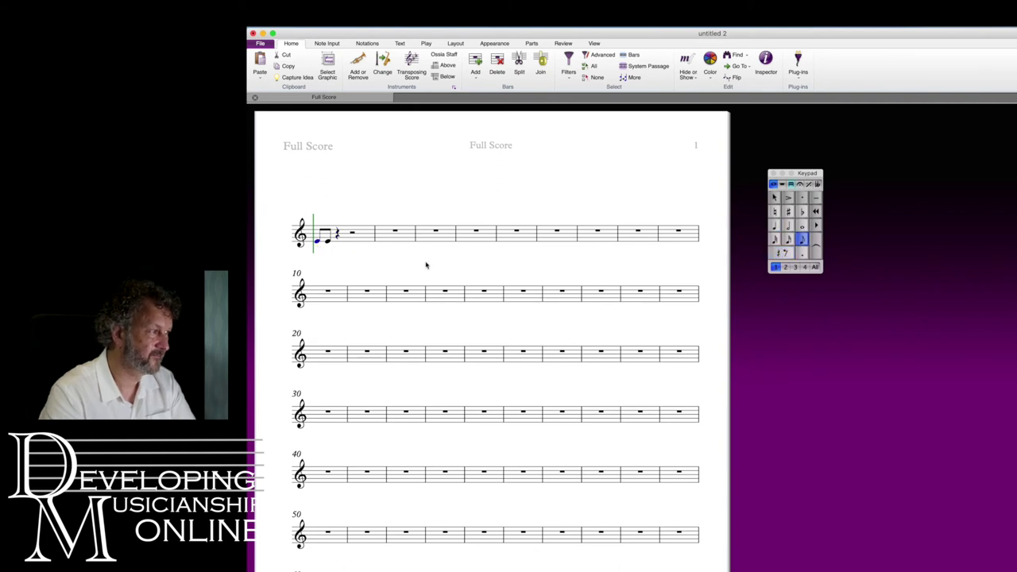
pyautogui.press('super+l')
pyautogui.write('T')
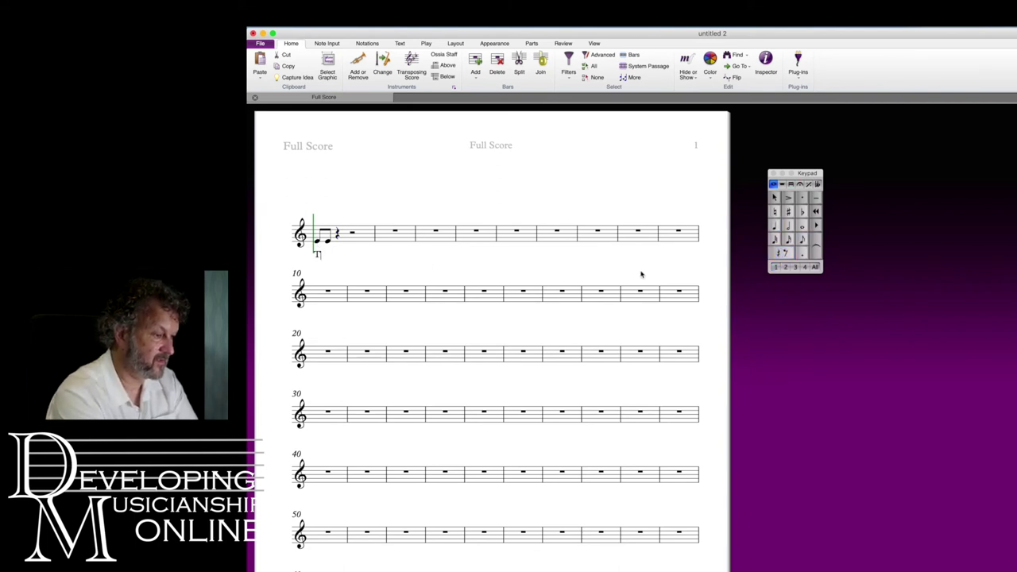
pyautogui.write('winkle')
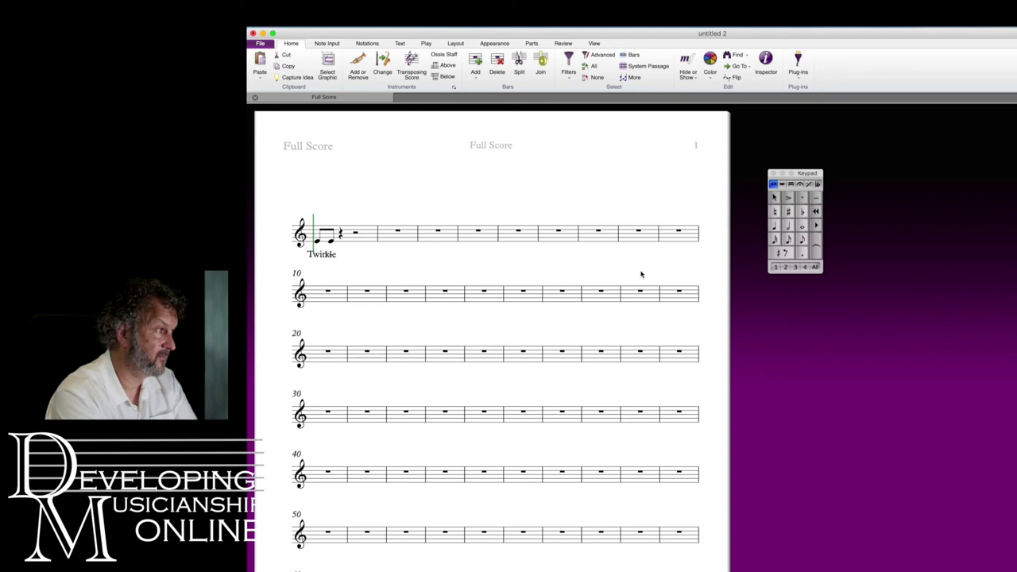
pyautogui.press('Escape')
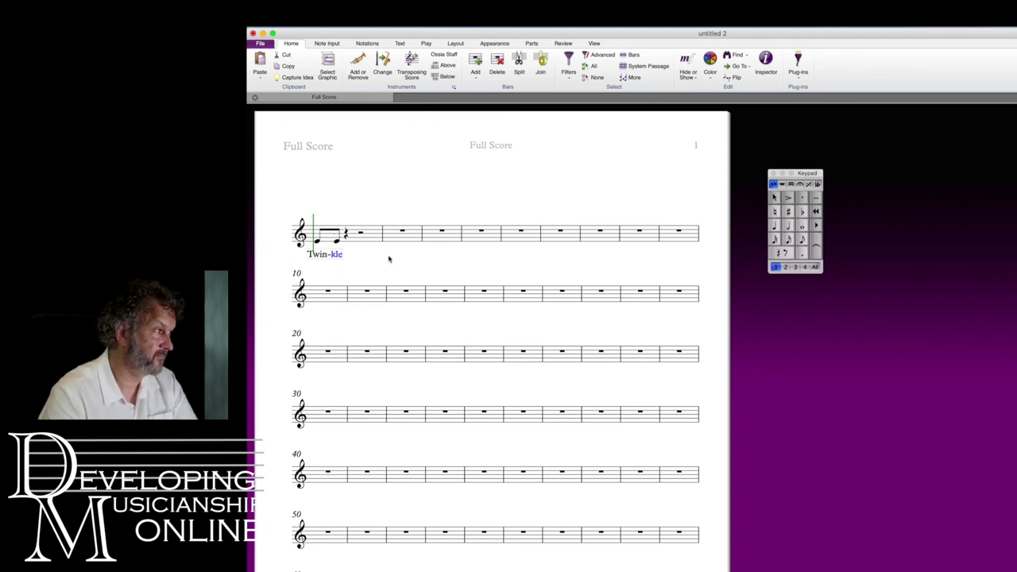
# Follow the first two notes of bar 1 with an eighth rest and two sixteenth-note Es.
pyautogui.click(347, 234)
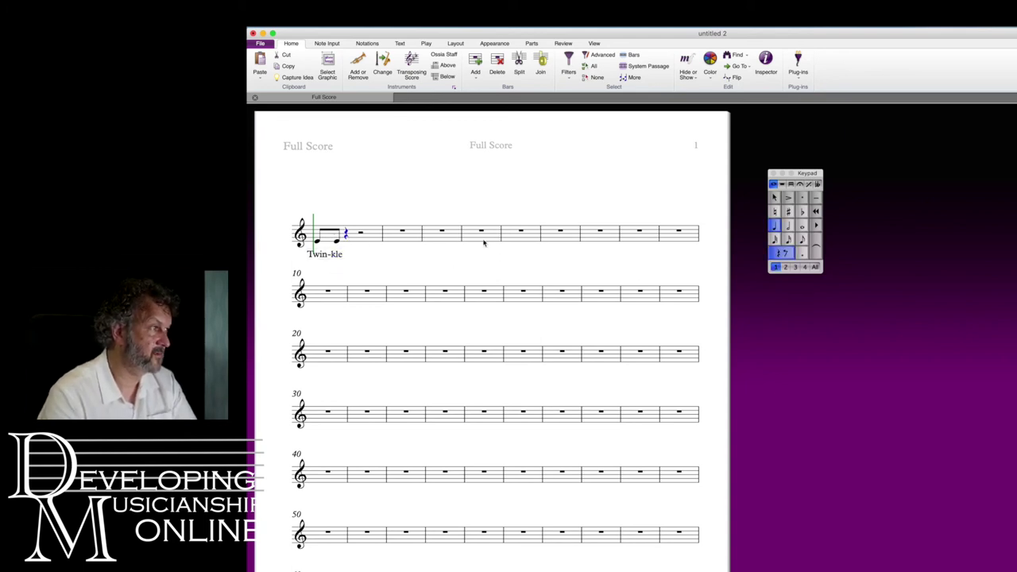
pyautogui.click(788, 238)
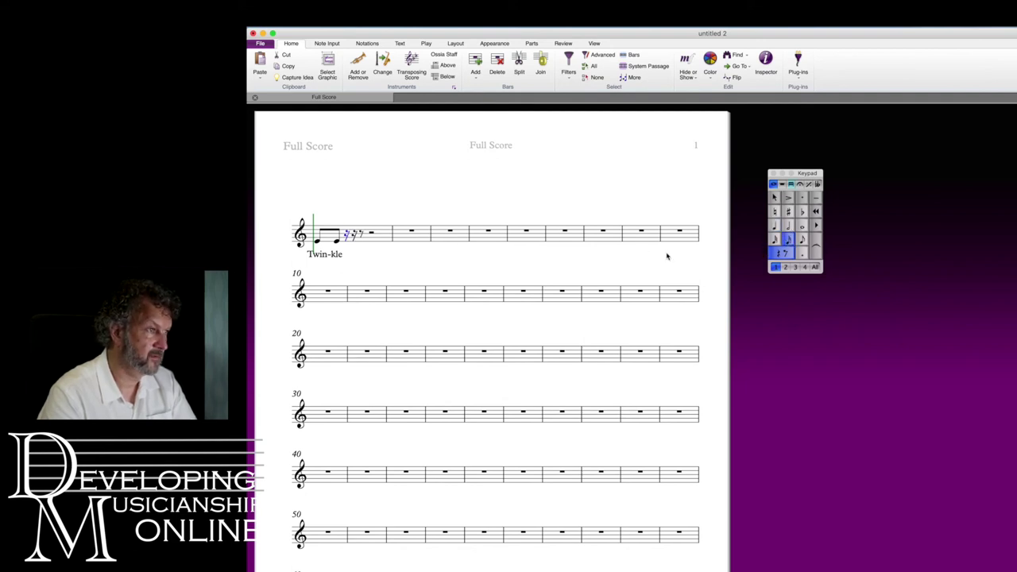
pyautogui.click(802, 239)
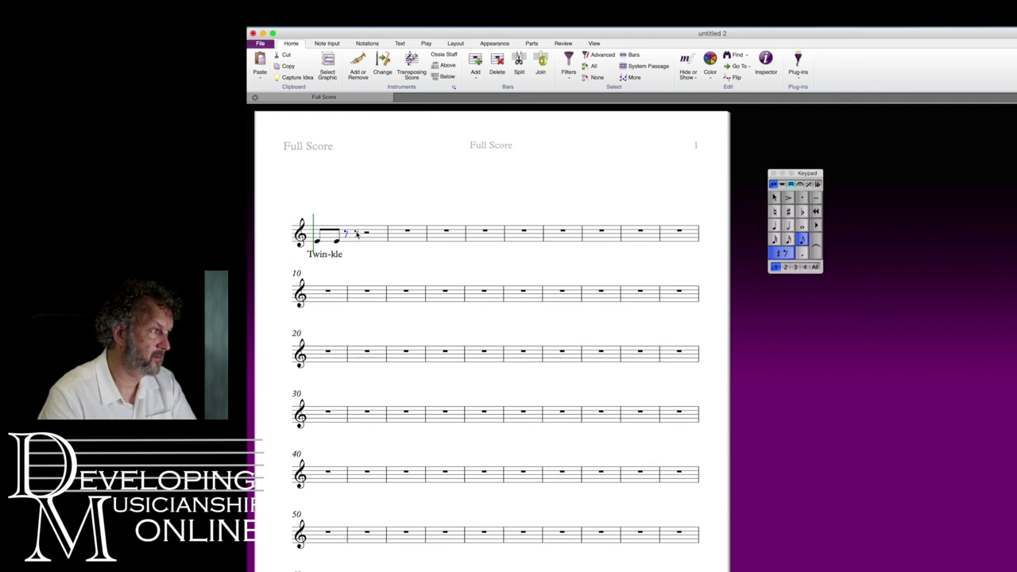
pyautogui.click(789, 241)
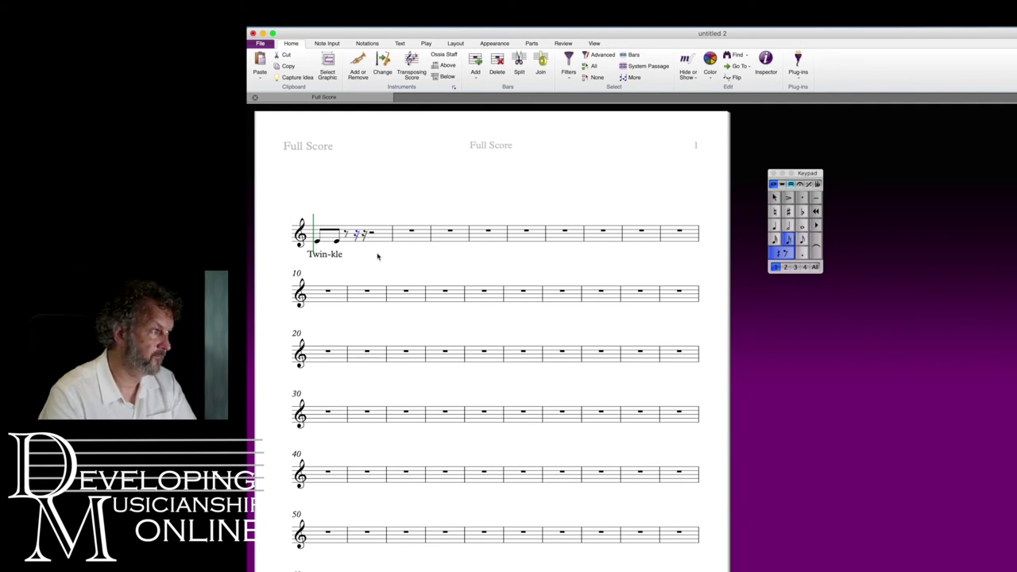
pyautogui.press('e')
pyautogui.press('e')
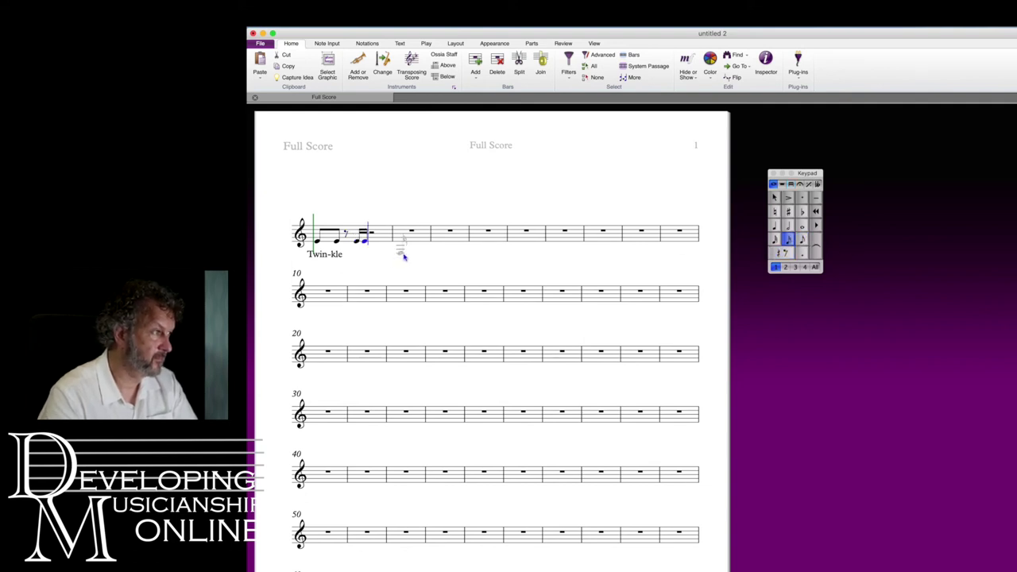
# Add an eighth-note E and a second eighth note after the sixteenths, raising the second one from C to F.
pyautogui.click(802, 240)
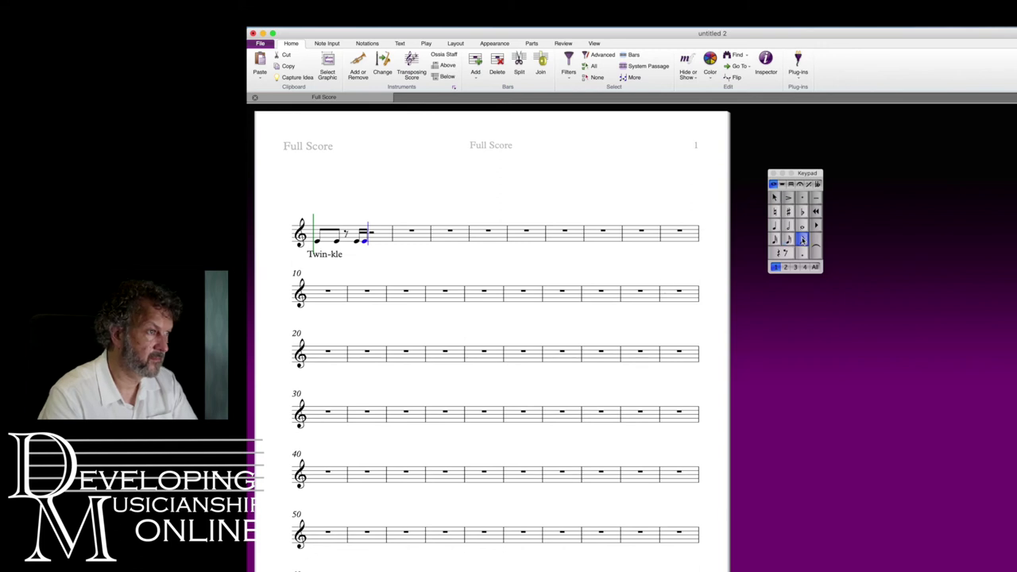
pyautogui.press('e')
pyautogui.press('c')
pyautogui.press('Escape')
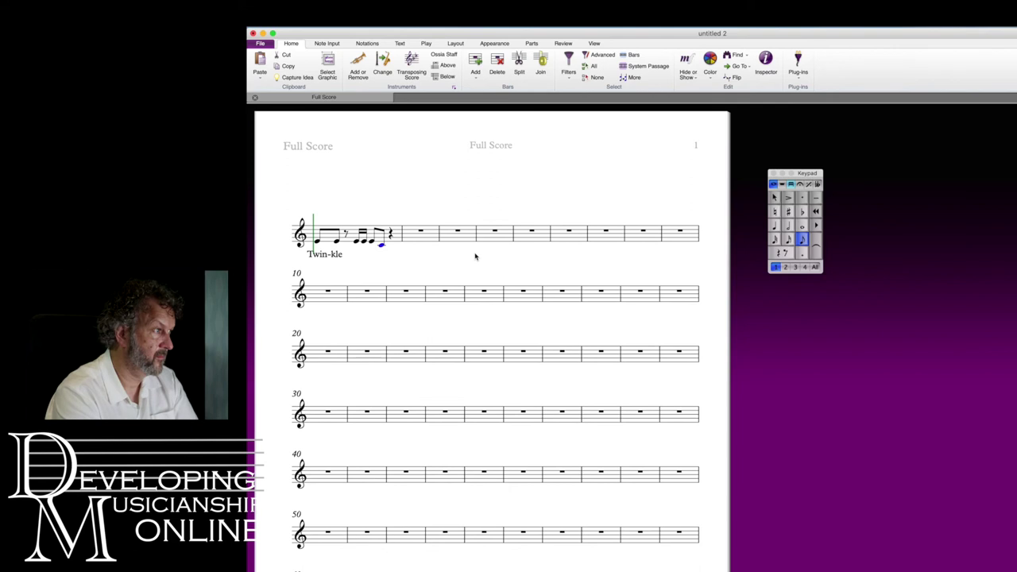
pyautogui.press('Up')
pyautogui.press('Up')
pyautogui.press('Up')
pyautogui.press('Up')
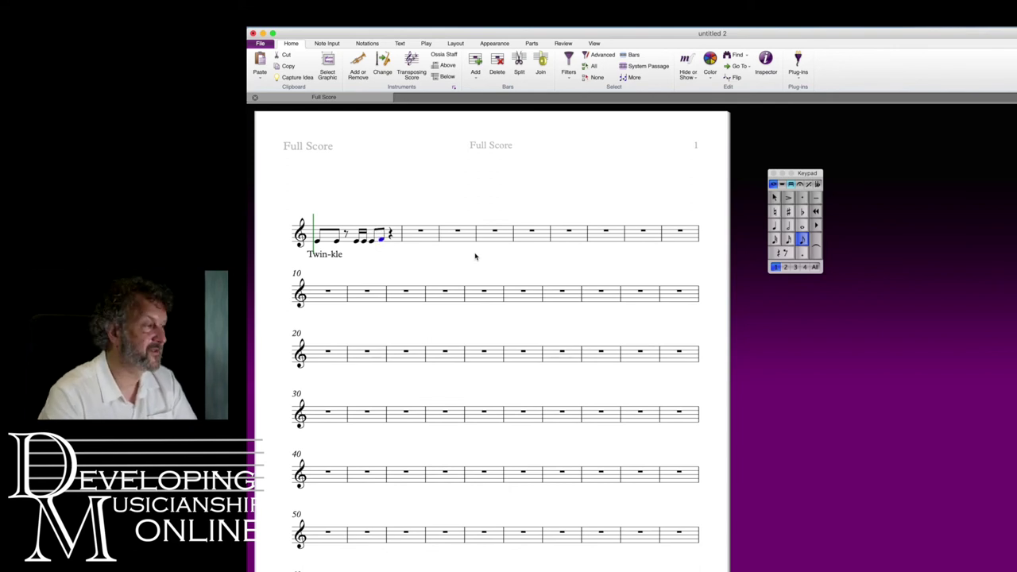
# Add the lyric "Twink-le" under the two sixteenth notes in bar 1.
pyautogui.press('Left')
pyautogui.press('Left')
pyautogui.press('Left')
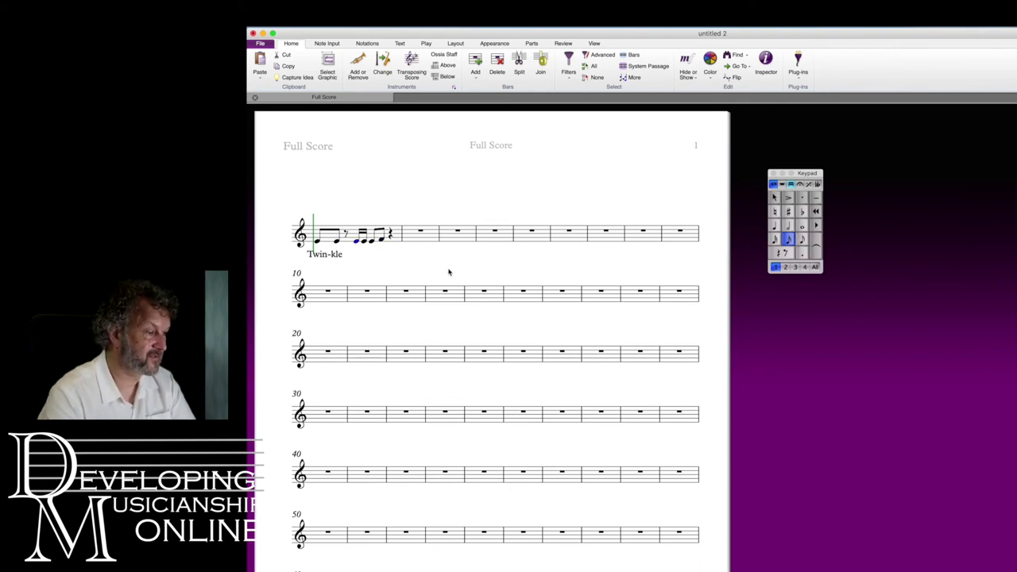
pyautogui.press('super+l')
pyautogui.write('Twin')
pyautogui.write('kle')
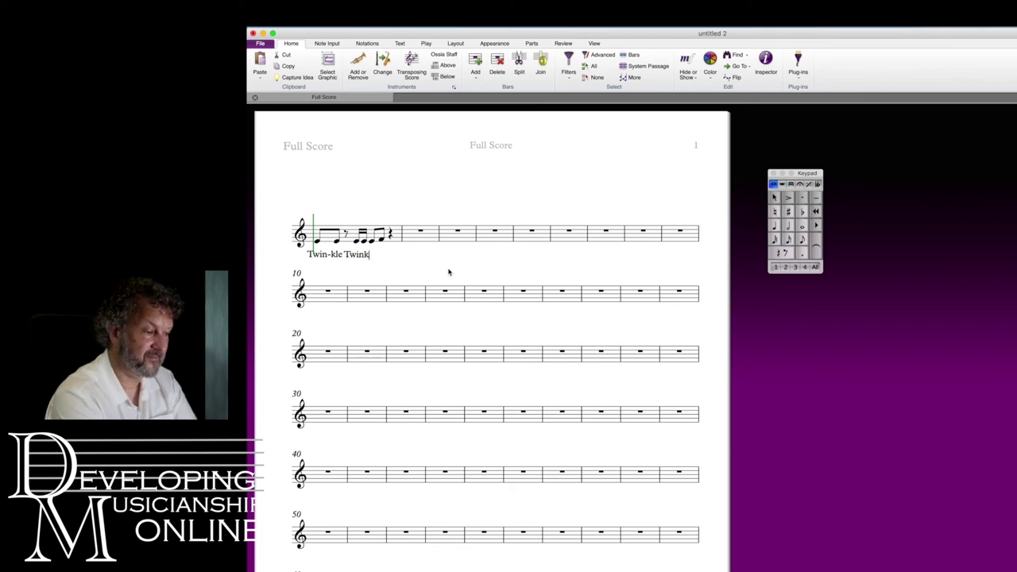
pyautogui.press('space')
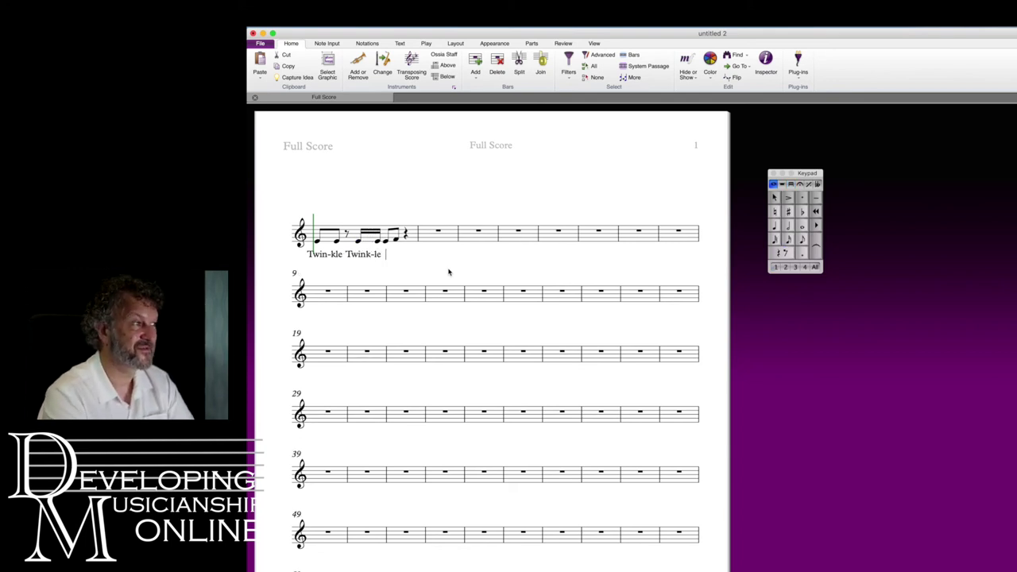
# Add the lyric "Twink-le" under the last two eighth notes of bar 1.
pyautogui.write('Twink')
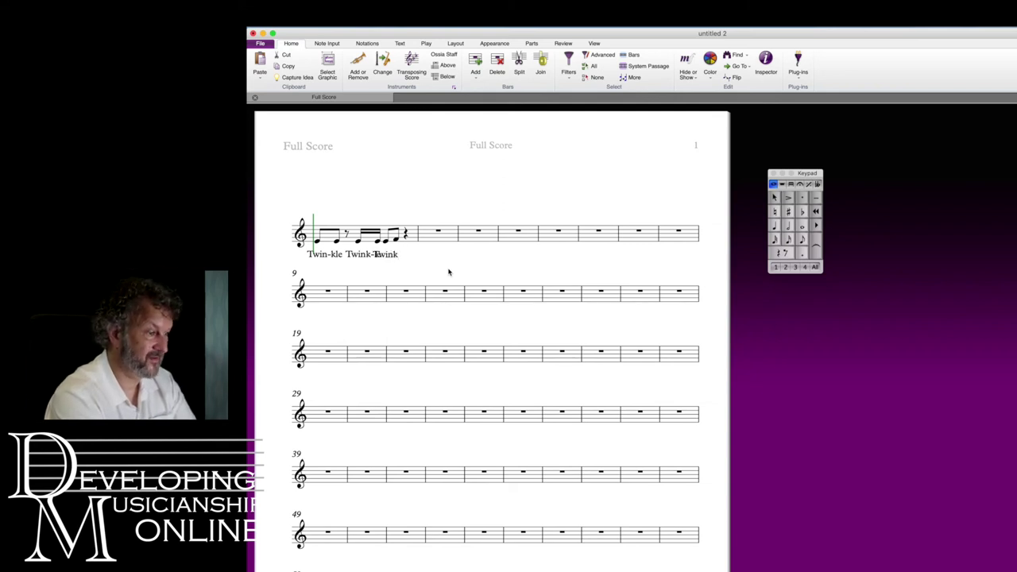
pyautogui.press('BackSpace')
pyautogui.press('BackSpace')
pyautogui.press('BackSpace')
pyautogui.press('BackSpace')
pyautogui.press('BackSpace')
pyautogui.write('le Twinkle')
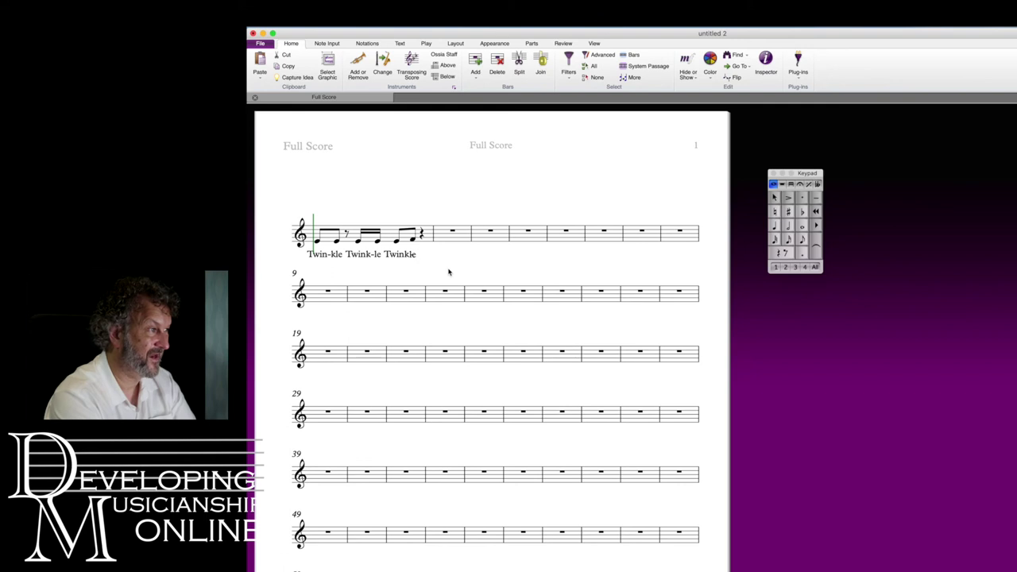
pyautogui.press('Escape')
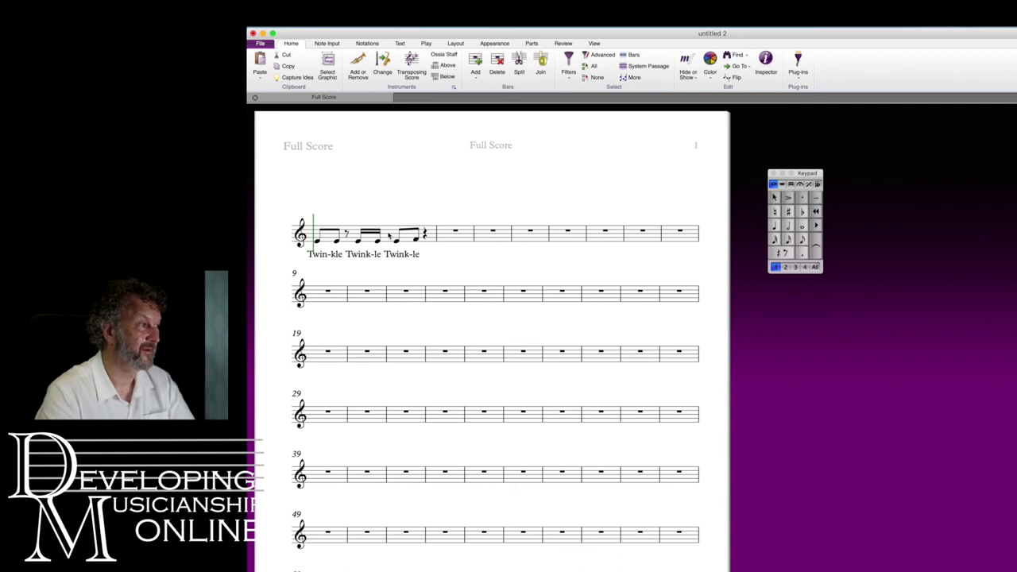
# Enter two eighth-note Es followed by two sixteenth-note Gs at the start of bar 2.
pyautogui.click(389, 236)
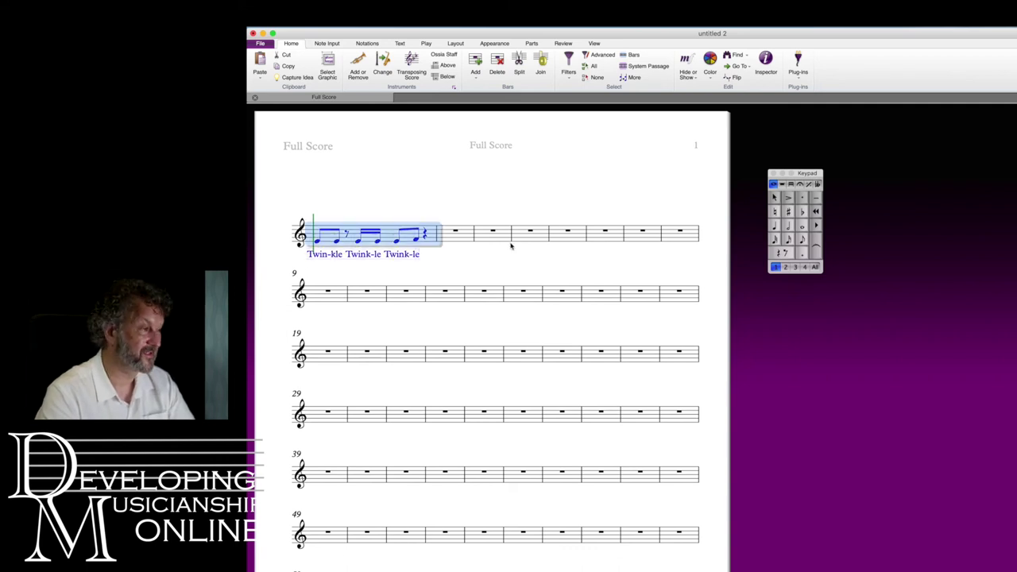
pyautogui.click(470, 241)
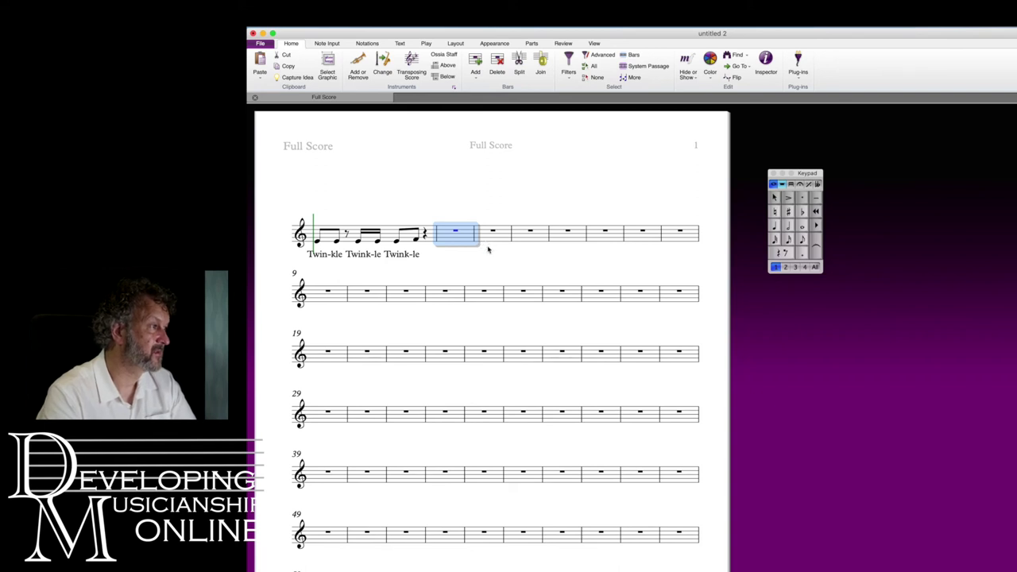
pyautogui.click(451, 232)
pyautogui.click(801, 239)
pyautogui.press('e')
pyautogui.press('e')
pyautogui.press('2')
pyautogui.press('g')
pyautogui.press('g')
# Add the lyrics "Twink-le lit-tle" under the first four notes of bar 2.
pyautogui.press('Left')
pyautogui.press('Left')
pyautogui.press('Left')
pyautogui.press('super+l')
pyautogui.write('Twin')
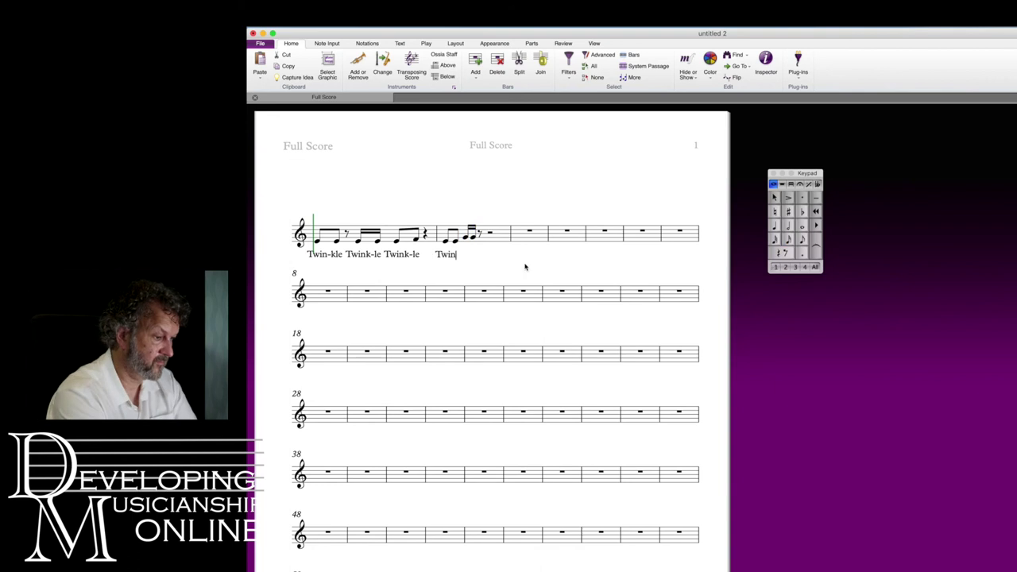
pyautogui.write('k-le lit-tle')
# Complete bar 2 with a sixteenth rest and a sixteenth-note G tied to a half-note G.
pyautogui.click(508, 232)
pyautogui.press('g')
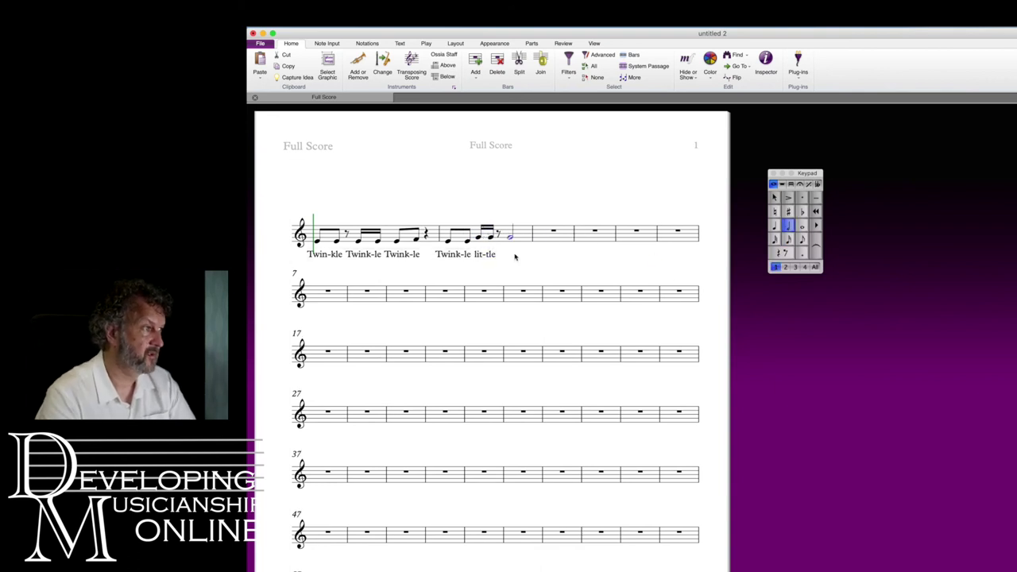
pyautogui.click(499, 234)
pyautogui.press('2')
pyautogui.press('Right')
pyautogui.press('g')
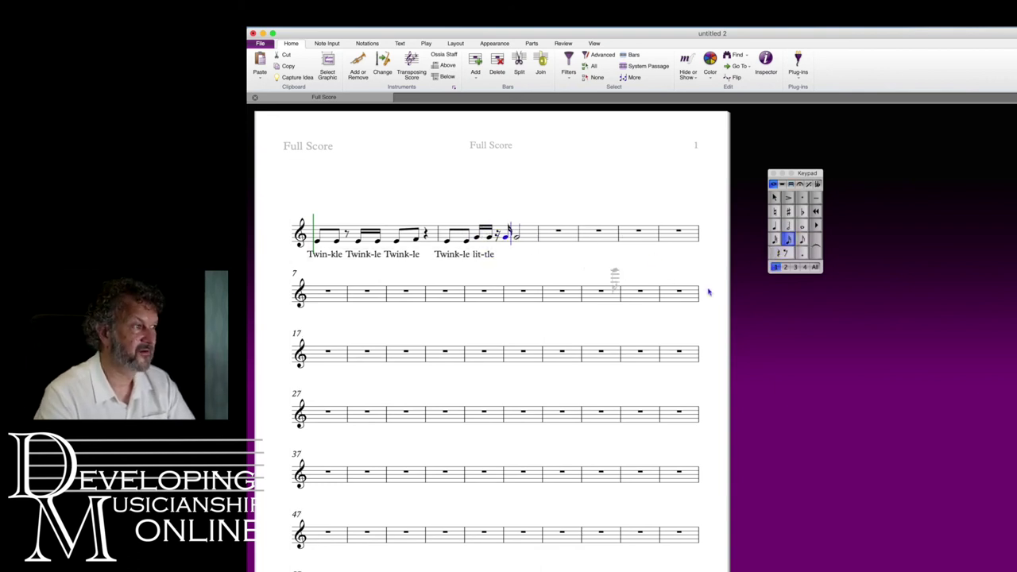
pyautogui.click(816, 248)
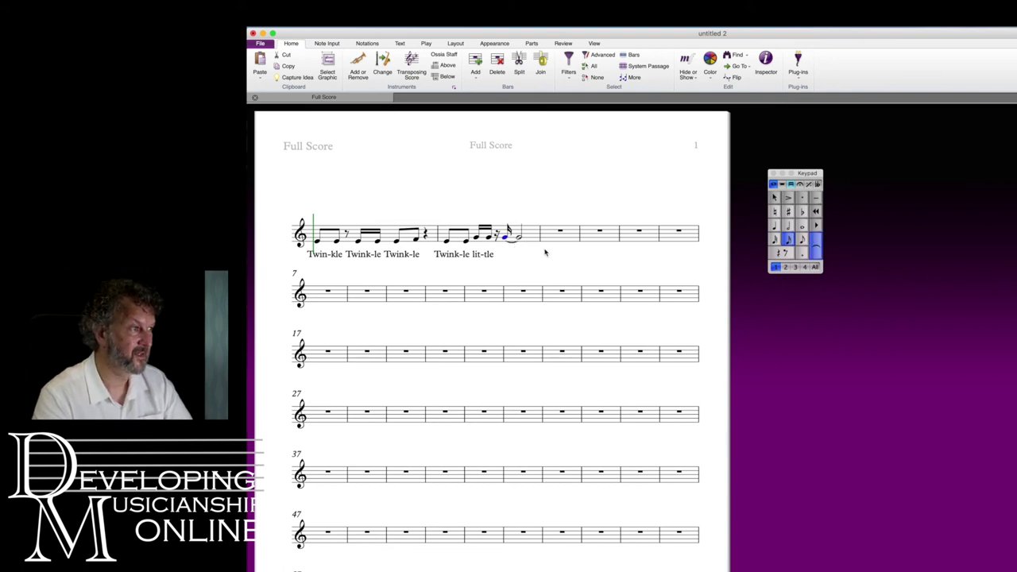
pyautogui.press('Escape')
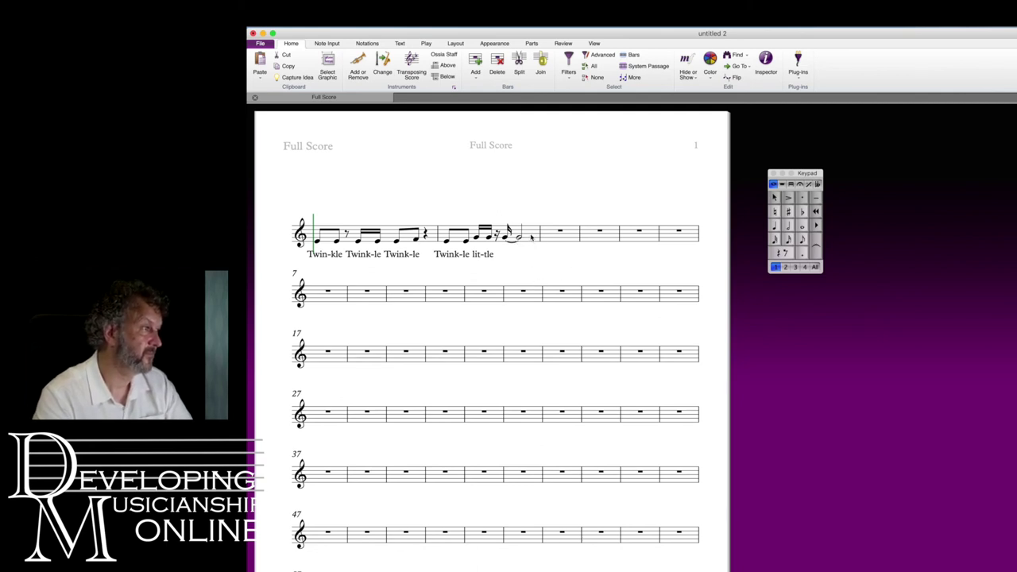
# Copy bar 1 with its lyrics into bar 3.
pyautogui.click(390, 233)
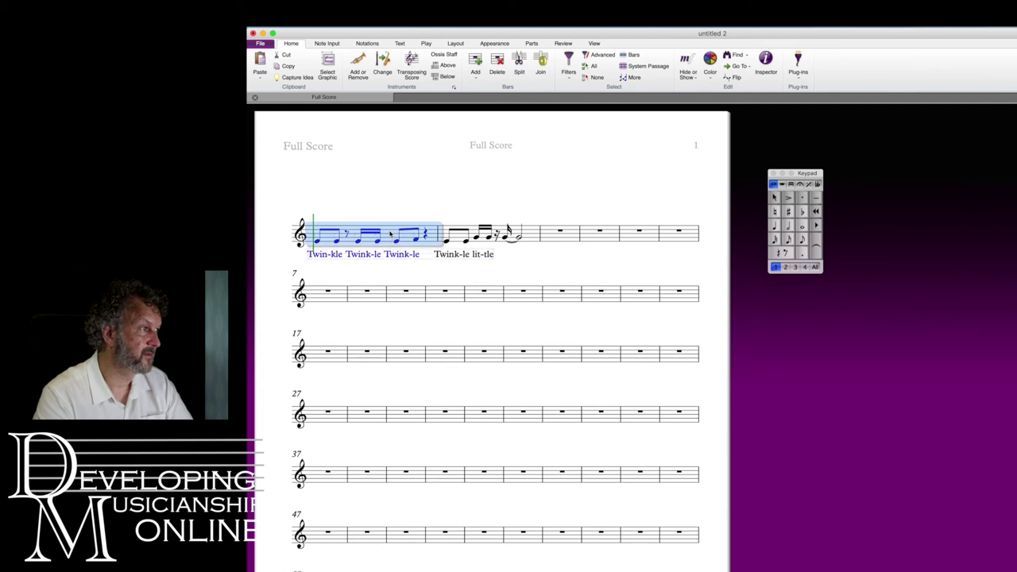
pyautogui.keyDown('alt'); pyautogui.click(561, 242); pyautogui.keyUp('alt')
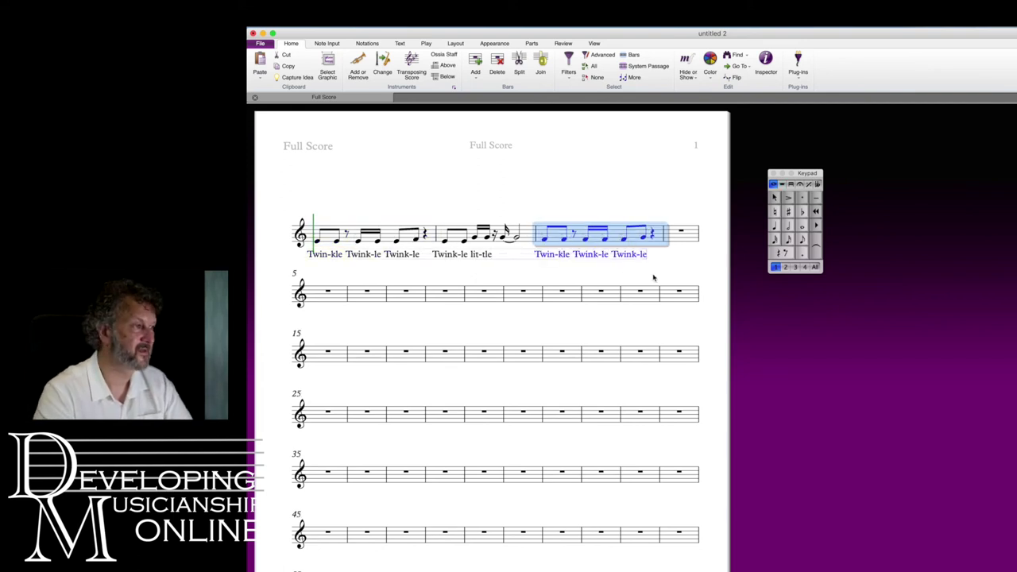
# Replace the copied lyrics under bar 3 with "How I won-der what you".
pyautogui.doubleClick(568, 257)
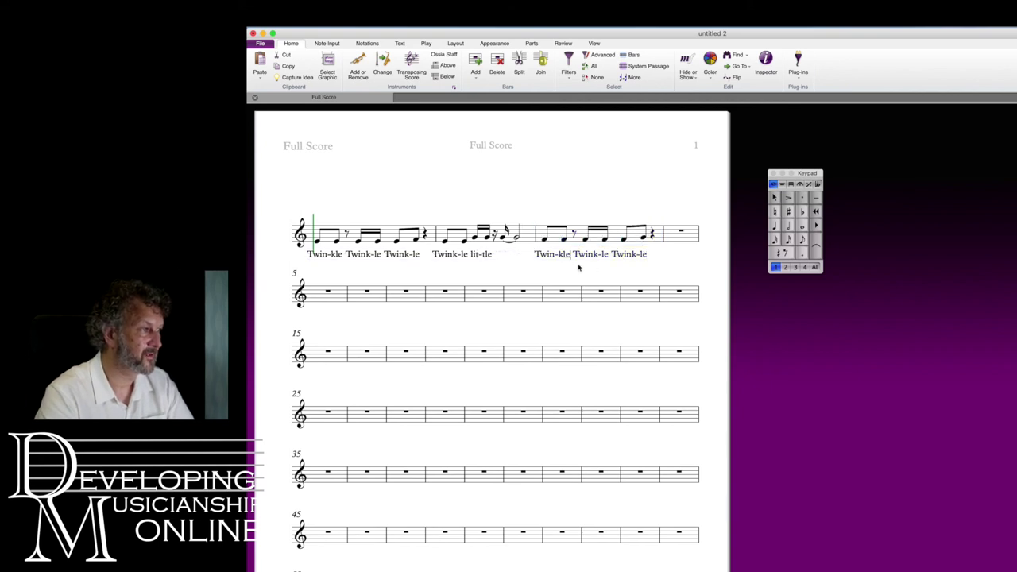
pyautogui.press('Escape')
pyautogui.click(628, 256)
pyautogui.press('Delete')
pyautogui.click(598, 258)
pyautogui.press('Delete')
pyautogui.click(561, 256)
pyautogui.press('Delete')
pyautogui.click(553, 260)
pyautogui.press('Delete')
pyautogui.press('super+l')
pyautogui.write('How I won-der what you')
# Fill bar 4 with a quarter rest and quarter notes F, D and C, and add system breaks after bars 2 and 4.
pyautogui.click(561, 240)
pyautogui.keyDown('shift'); pyautogui.click(635, 236); pyautogui.keyUp('shift')
pyautogui.click(675, 238)
pyautogui.press('4')
pyautogui.press('f')
pyautogui.press('d')
pyautogui.press('c')
pyautogui.press('Escape')
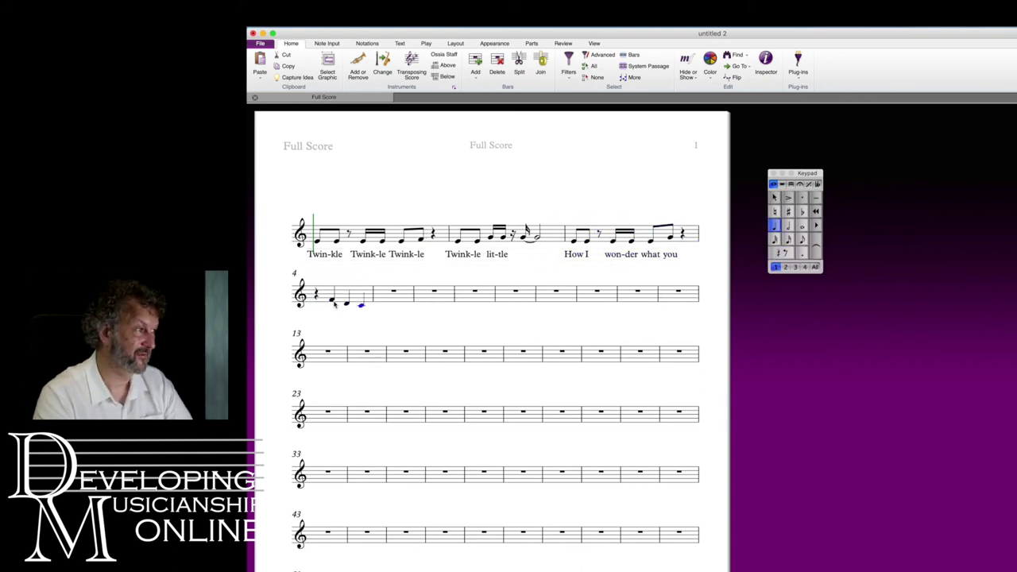
pyautogui.click(373, 297)
pyautogui.press('Return')
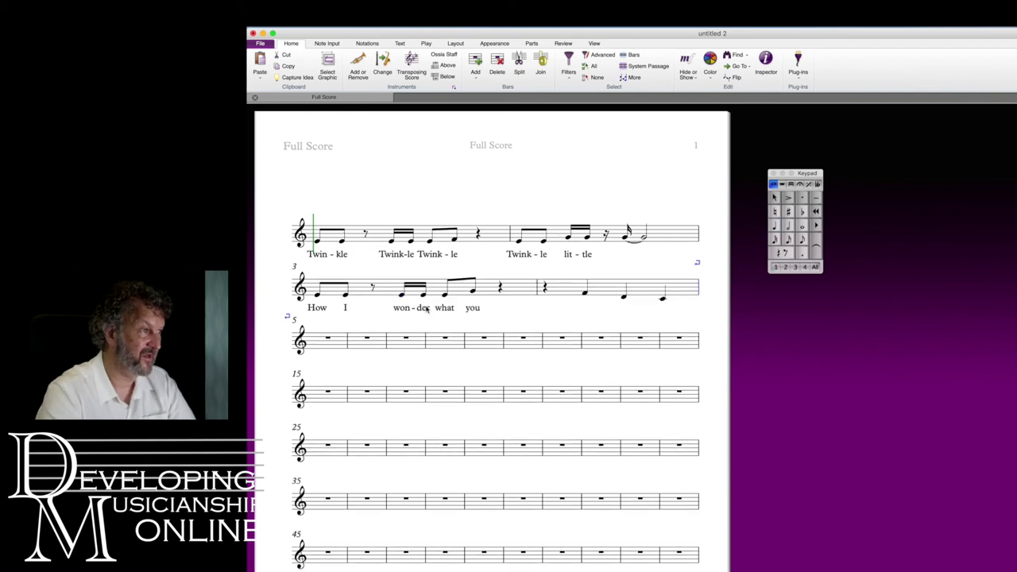
# Add a slur over the three quarter notes F, D and C in bar 4.
pyautogui.click(586, 293)
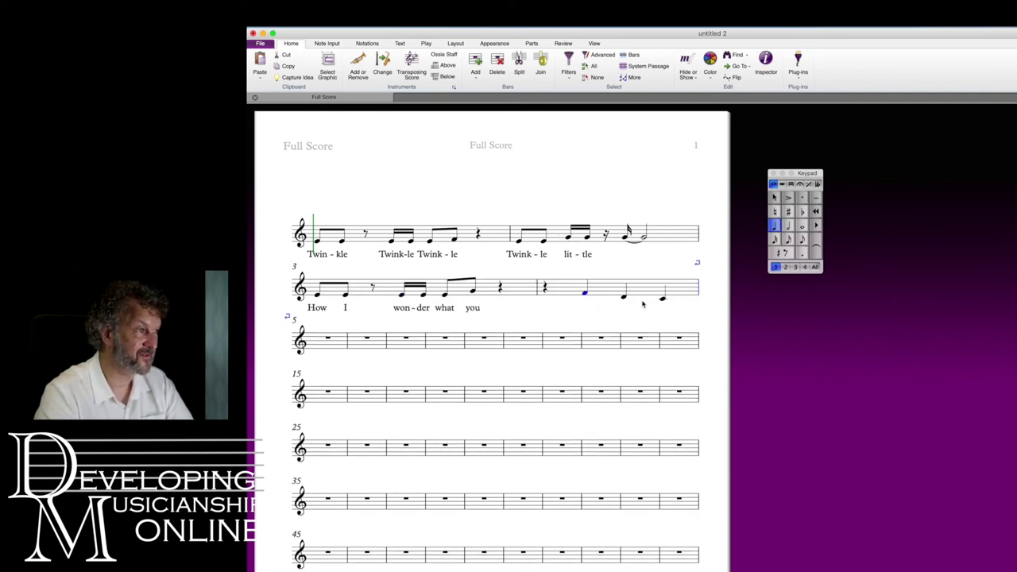
pyautogui.keyDown('shift'); pyautogui.click(661, 298); pyautogui.keyUp('shift')
pyautogui.press('s')
# Add the lyric "are" under the F in bar 4 and "star" under the tied G in bar 2, each with an extender line.
pyautogui.click(585, 293)
pyautogui.press('Escape')
pyautogui.write('re')
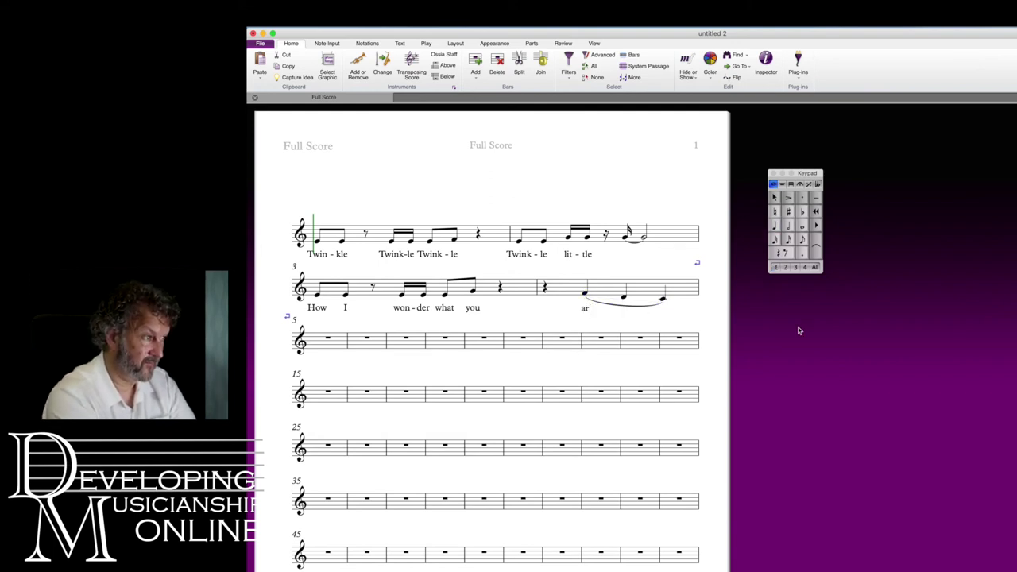
pyautogui.press('space')
pyautogui.press('space')
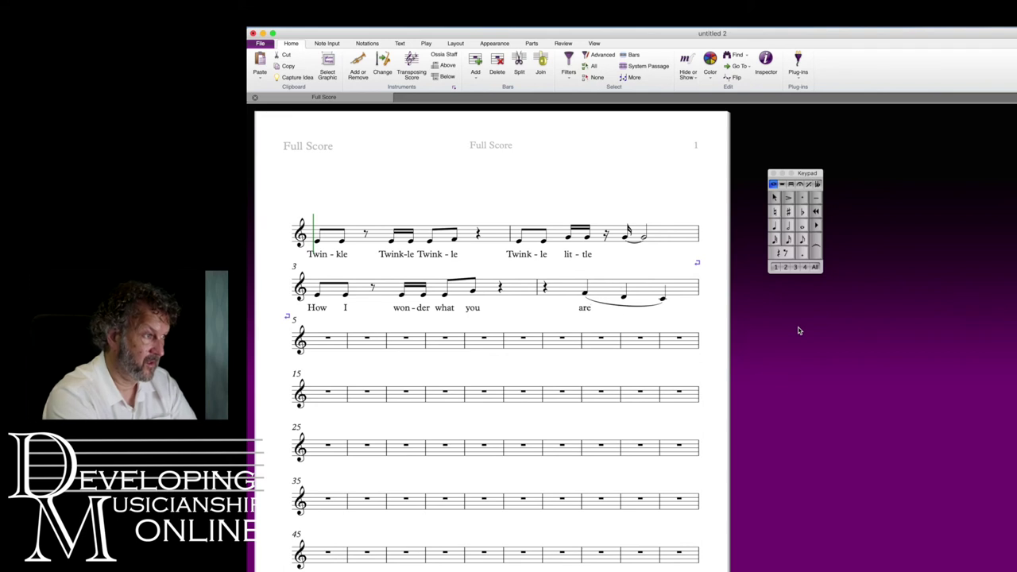
pyautogui.press('space')
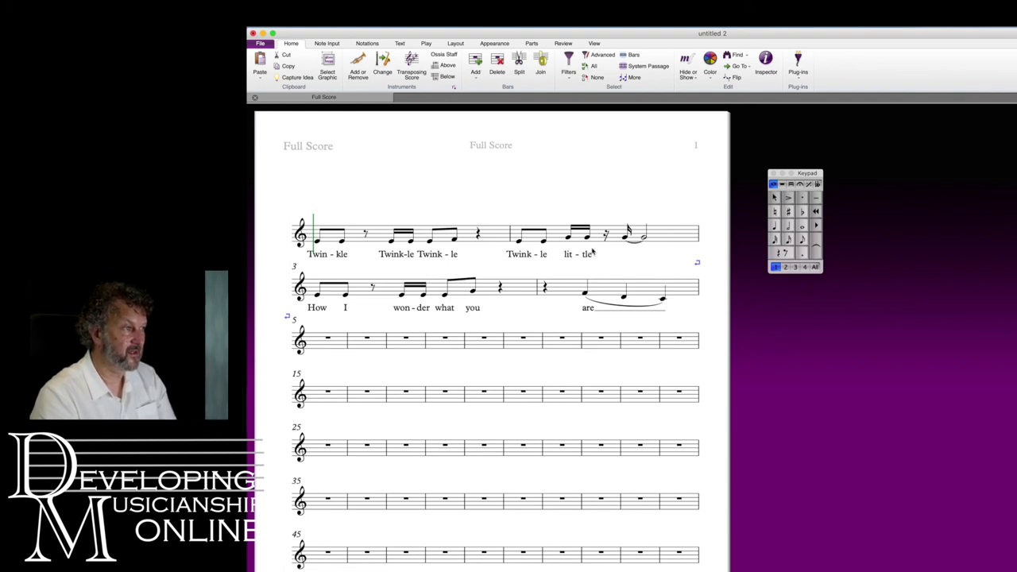
pyautogui.click(627, 238)
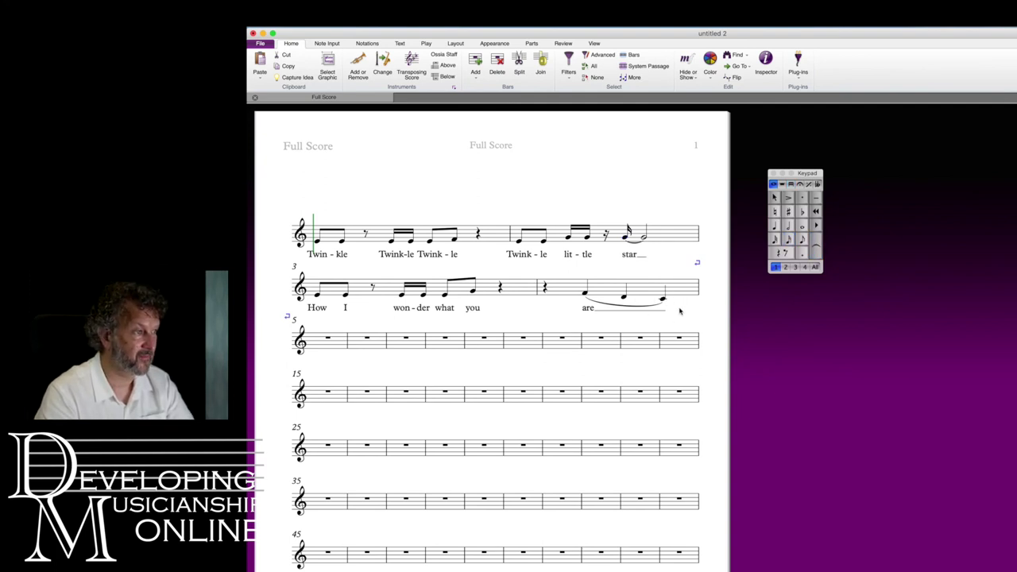
# Hide the bar number 3 at the start of the second system and move the staff beginning at bar 5 further down.
pyautogui.click(295, 267)
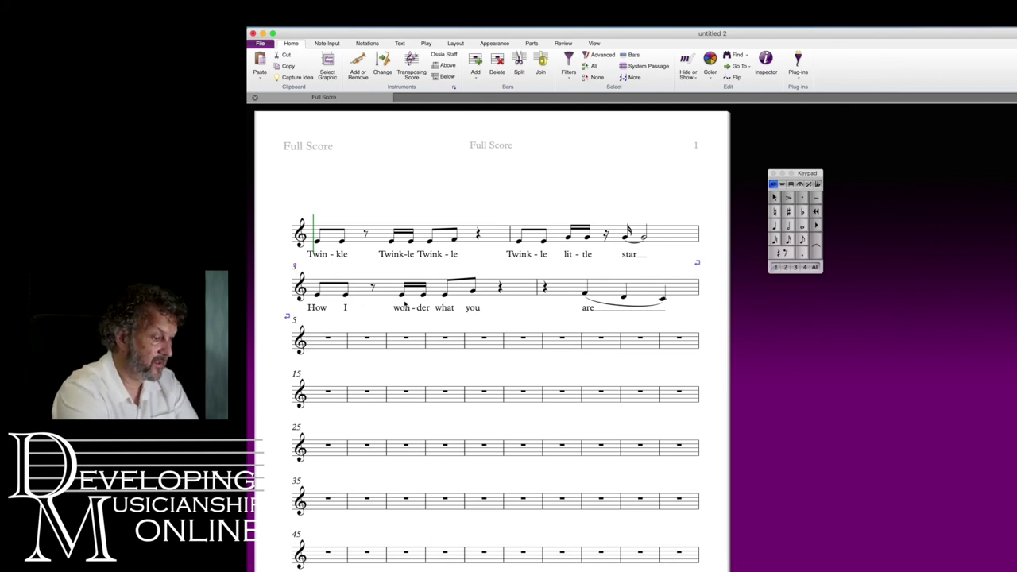
pyautogui.click(513, 190)
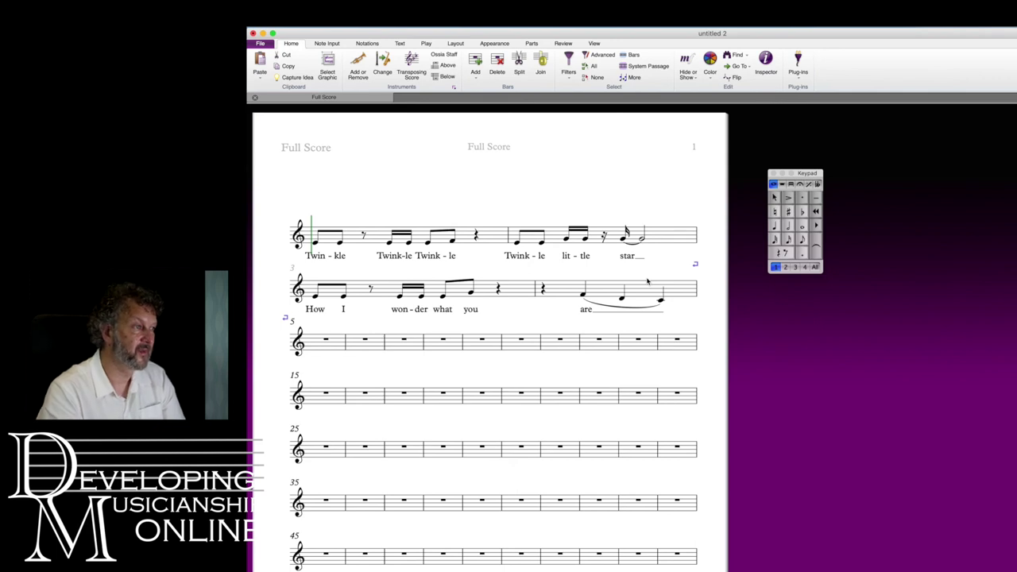
pyautogui.click(595, 343)
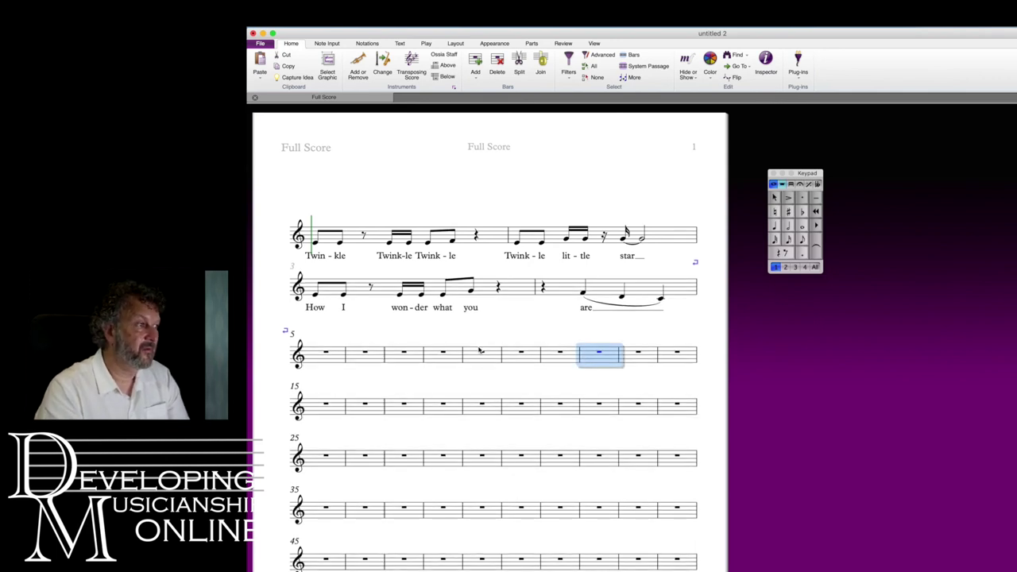